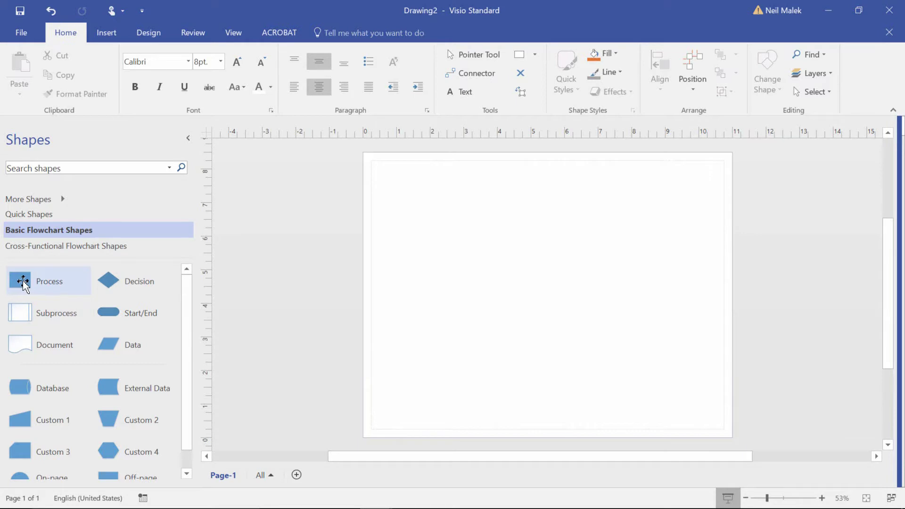
Step: Place a Process shape near the top of the page and AutoConnect a Decision diamond below it
drag(23, 282, 546, 172)
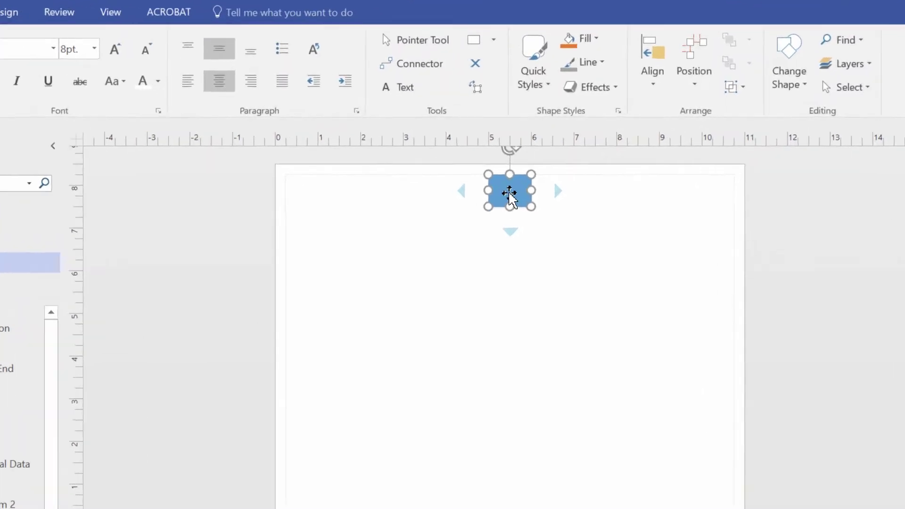
mouse_move(450, 276)
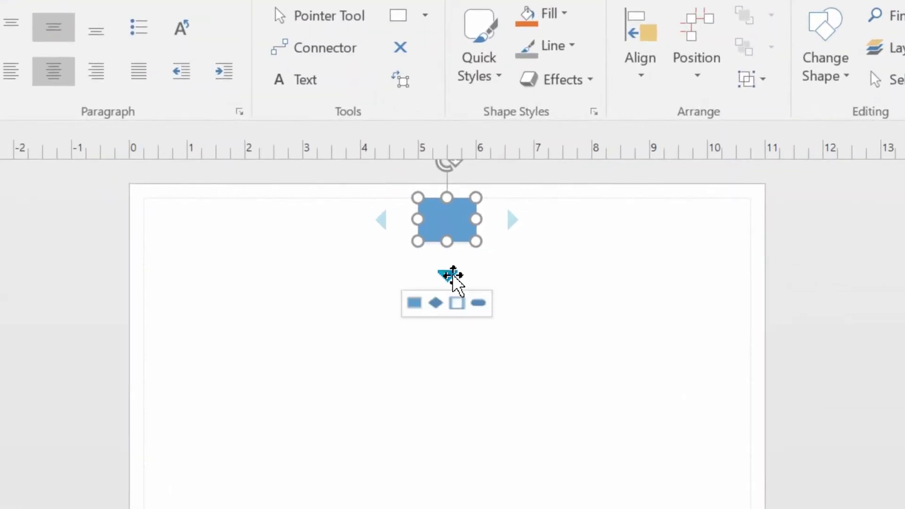
mouse_move(513, 220)
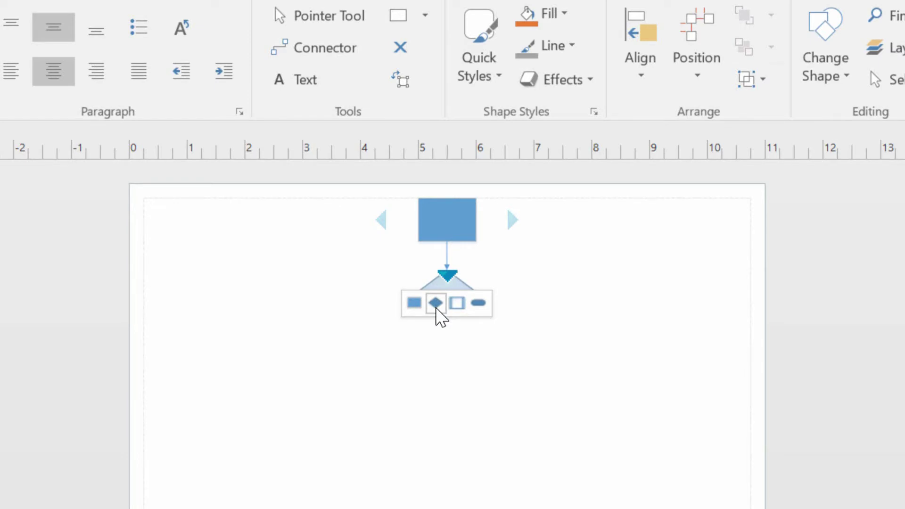
click(436, 304)
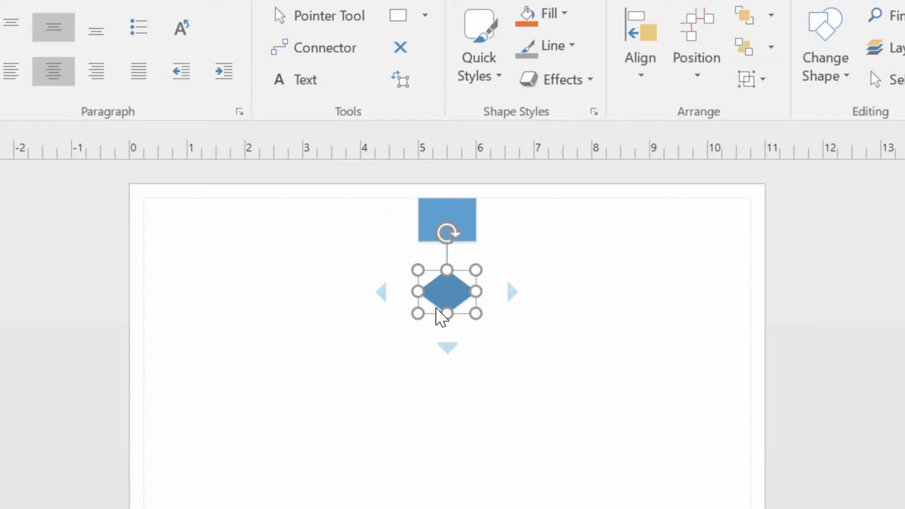
click(638, 290)
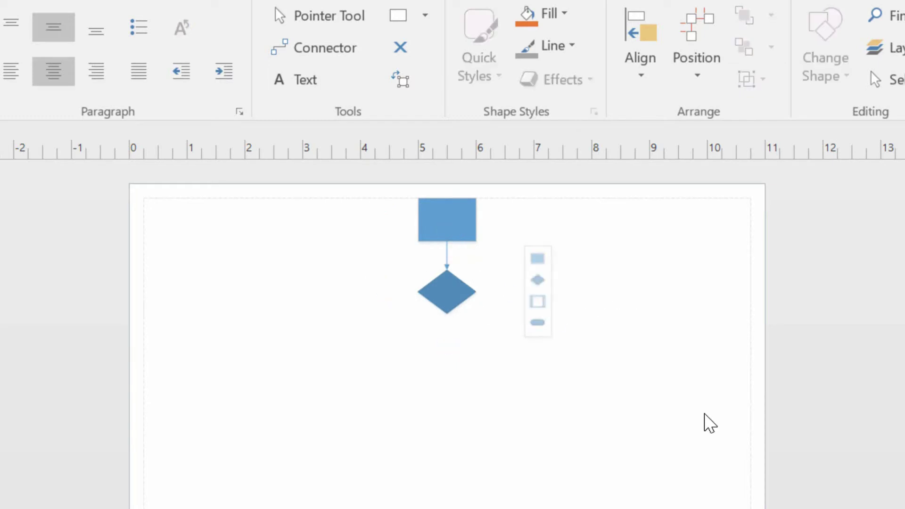
Step: Drag the diamond left, right and back below the square twice, watching the connector reroute
scroll(443, 427, up, 3)
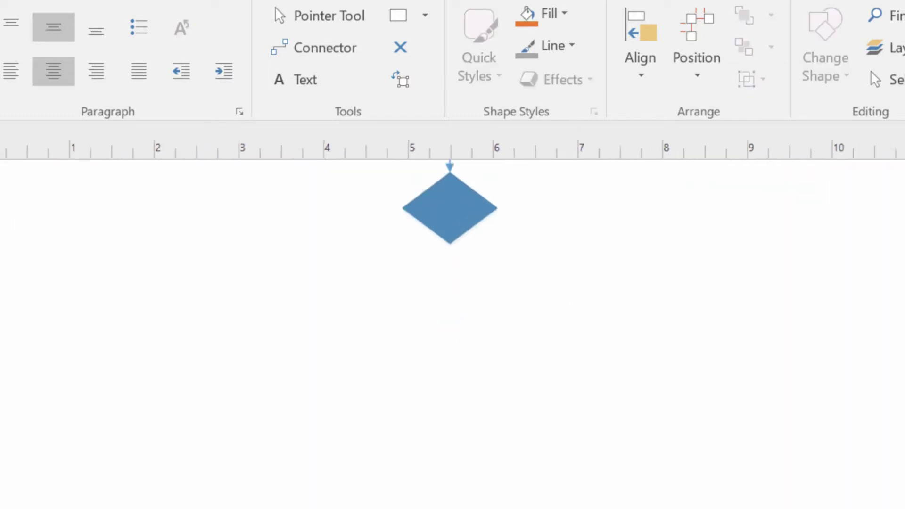
scroll(627, 507, up, 5)
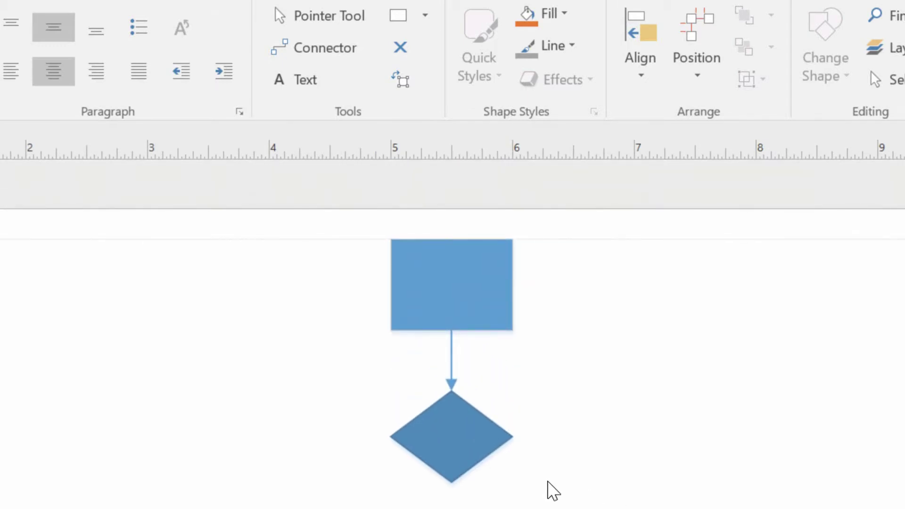
drag(443, 420, 176, 281)
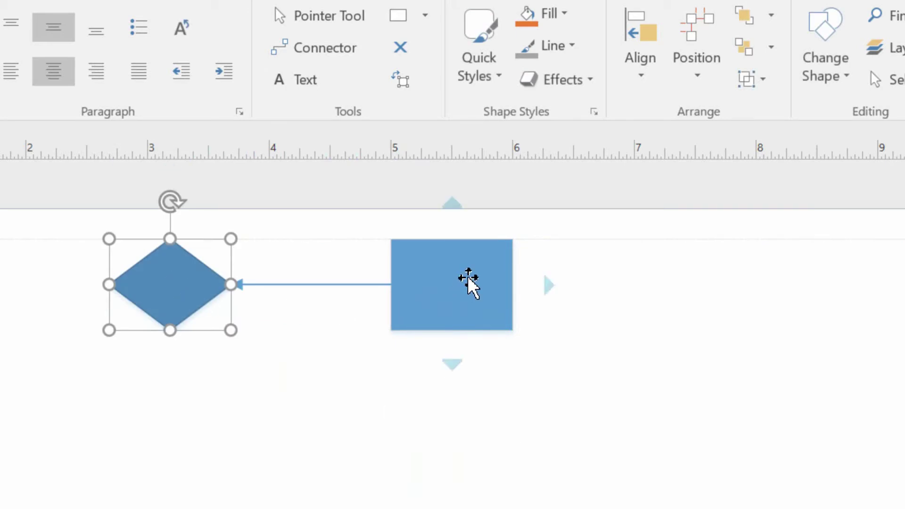
drag(180, 282, 779, 287)
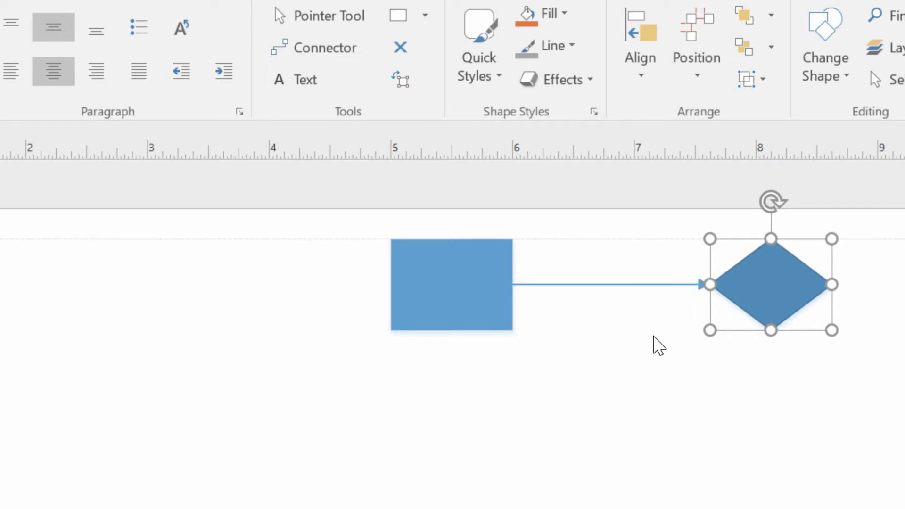
drag(794, 307, 464, 473)
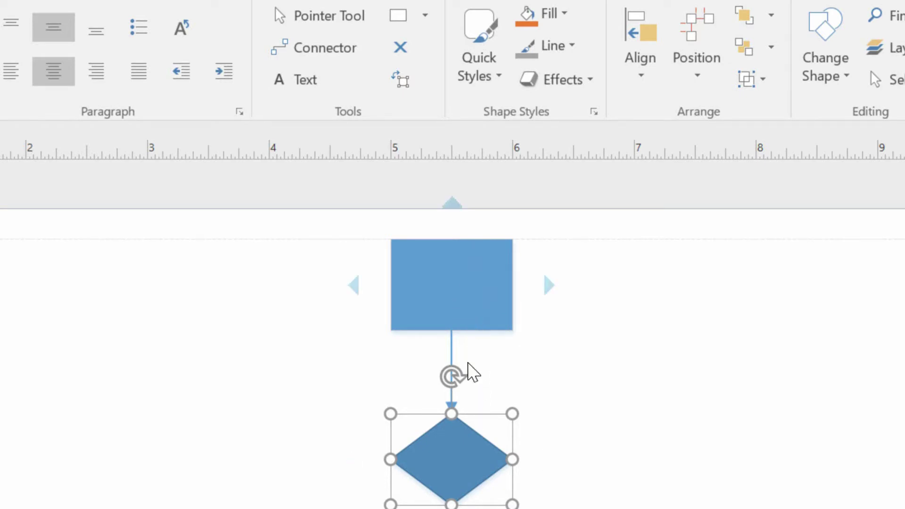
drag(460, 458, 193, 277)
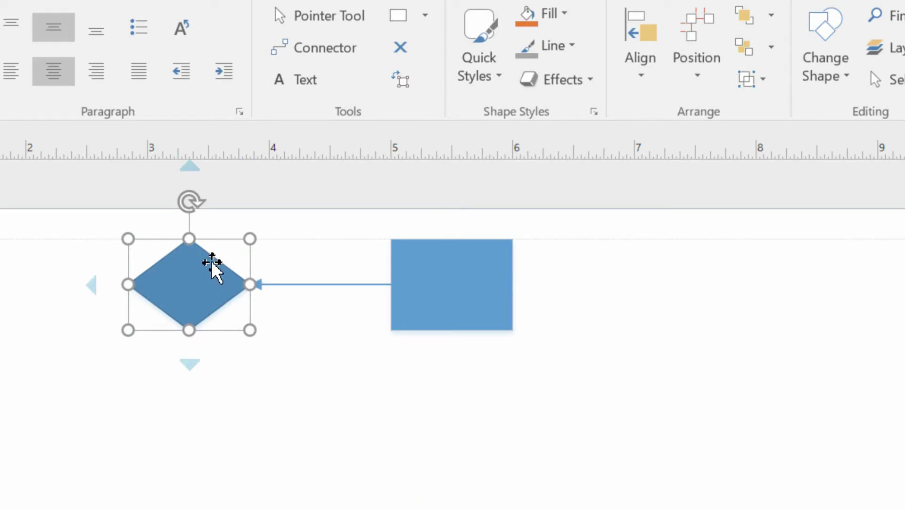
drag(243, 284, 731, 287)
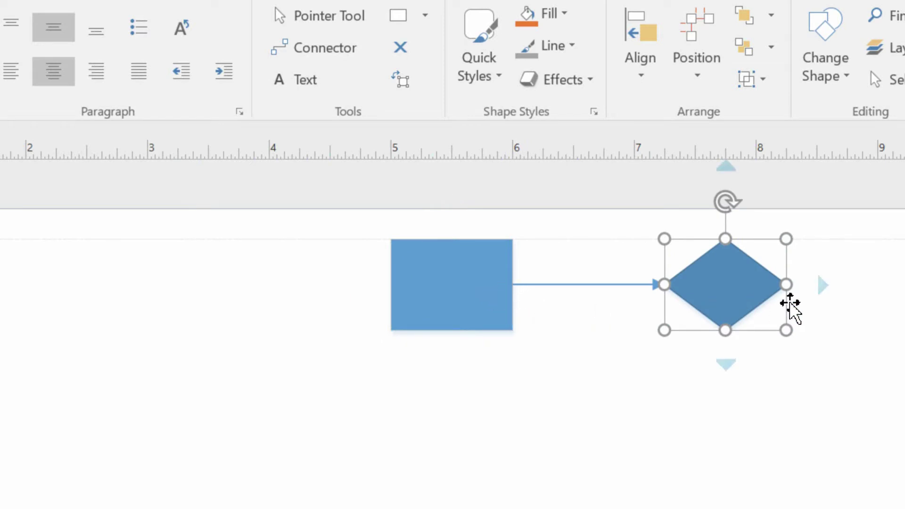
drag(735, 281, 457, 429)
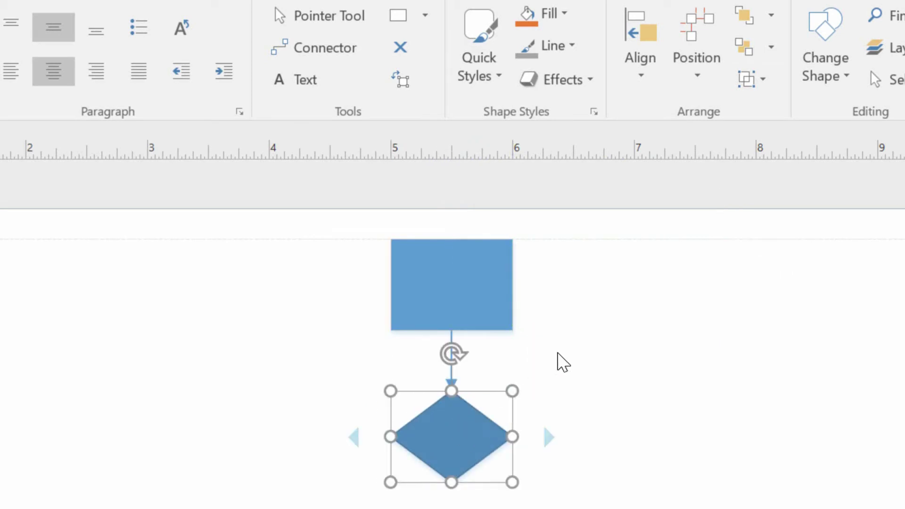
Step: Delete the connector arrow joining the Process square and the Decision diamond
click(595, 347)
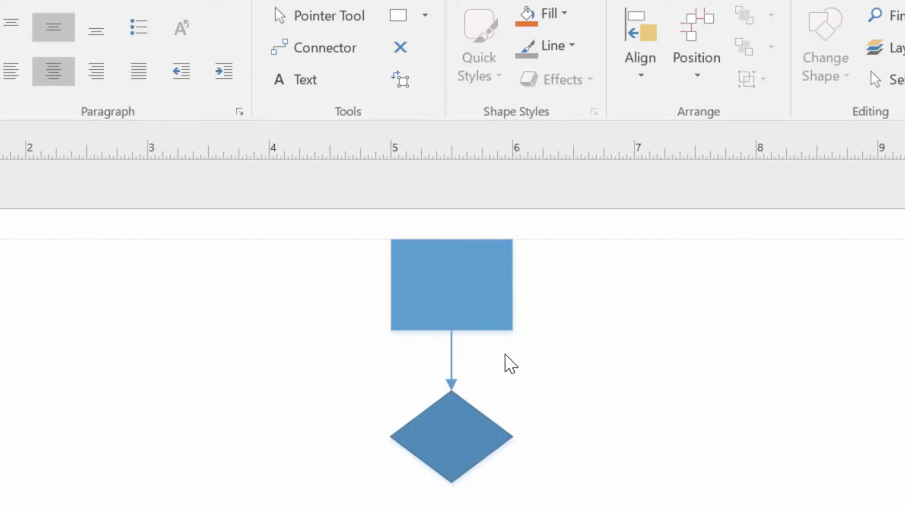
click(452, 360)
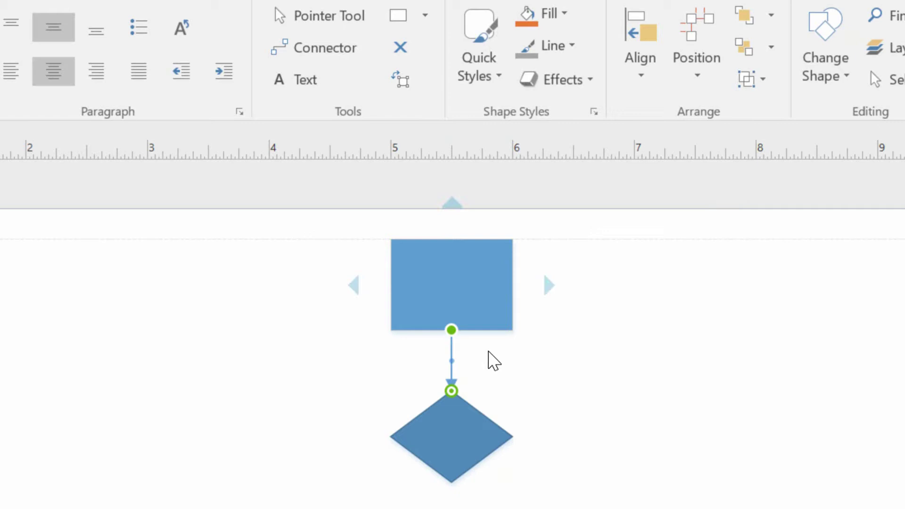
key(Delete)
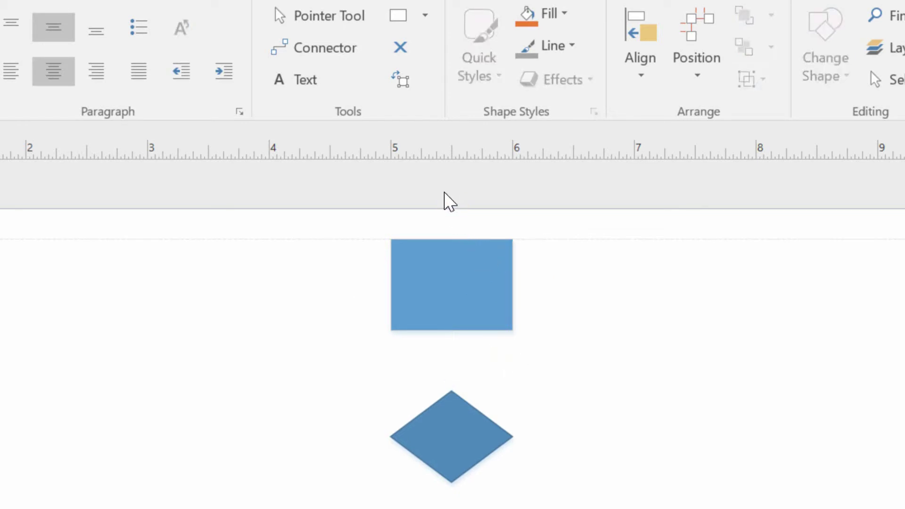
click(343, 56)
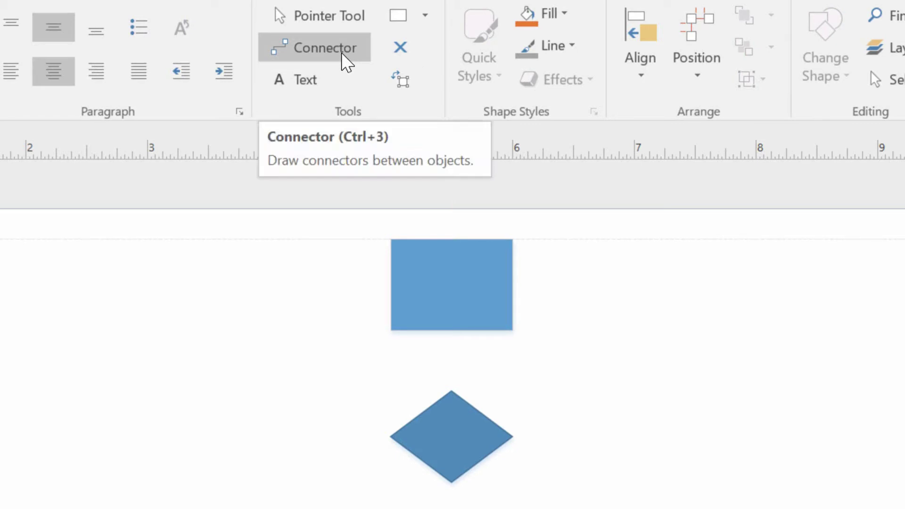
Step: Draw a connector from the square's bottom point, gluing it to the diamond's top connection point
click(343, 55)
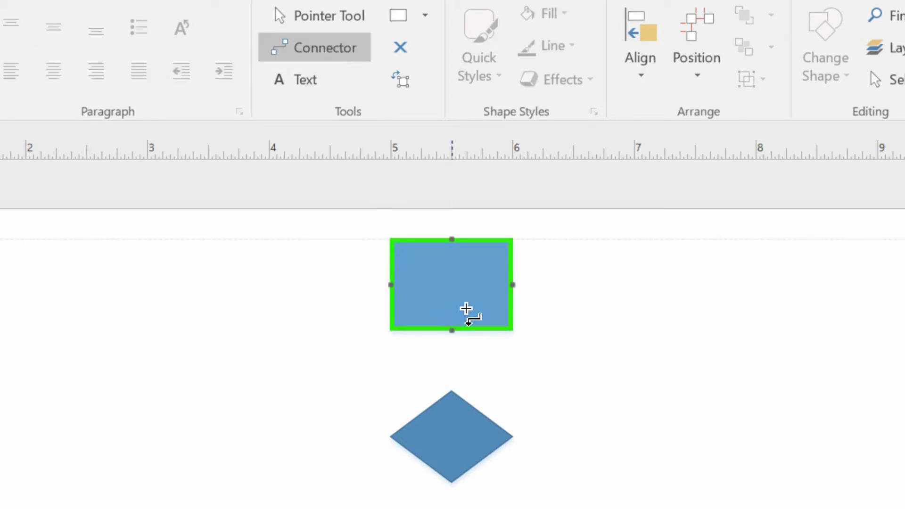
mouse_move(466, 308)
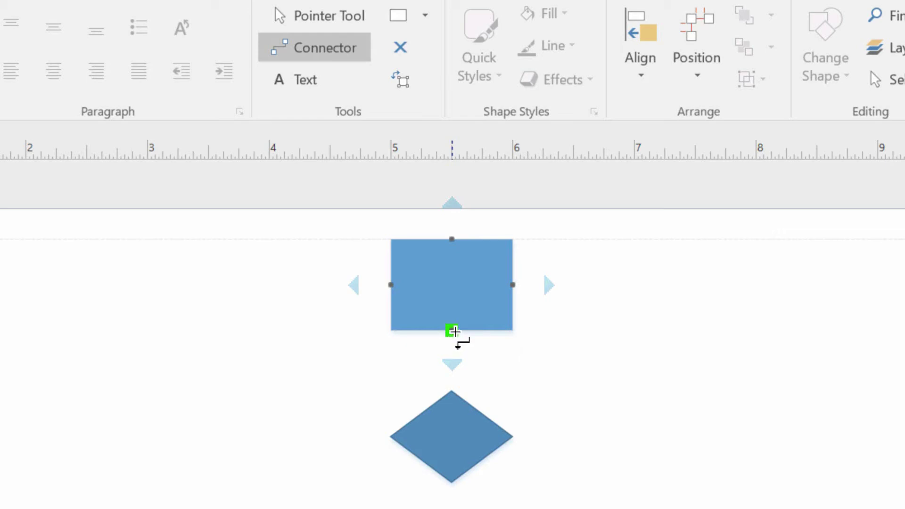
drag(454, 332, 453, 389)
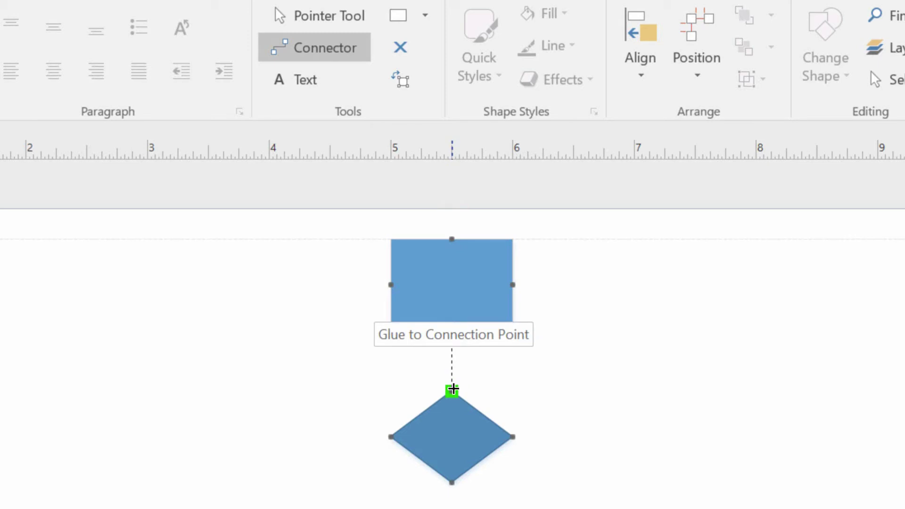
drag(454, 389, 450, 420)
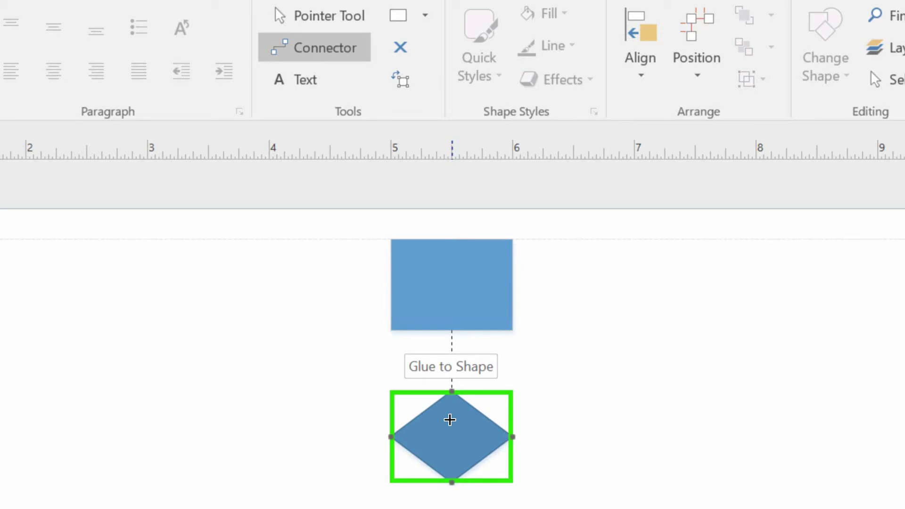
drag(450, 420, 451, 392)
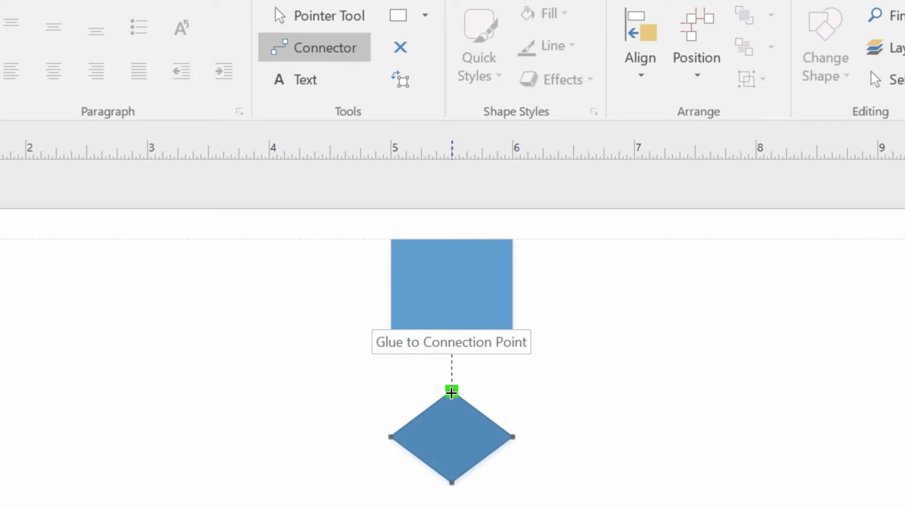
drag(451, 392, 452, 393)
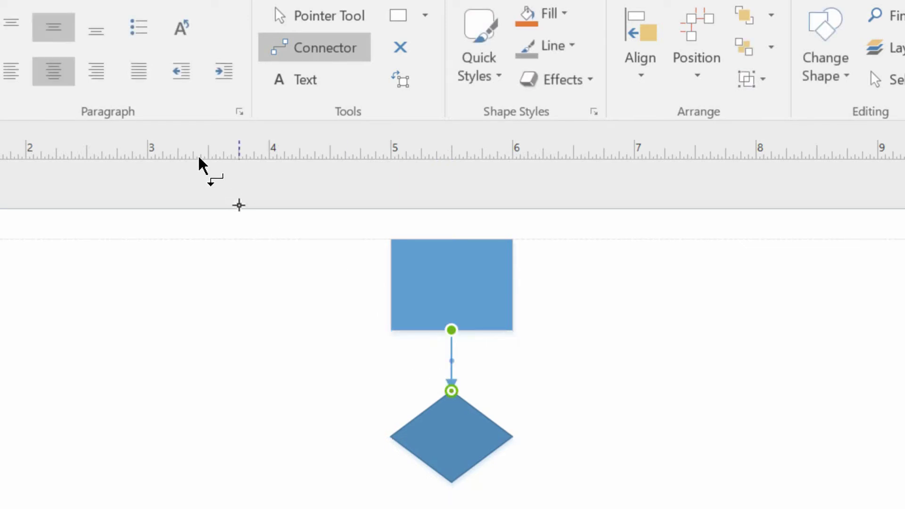
Step: With the Pointer Tool, move the diamond left of the square and back beneath it
click(314, 29)
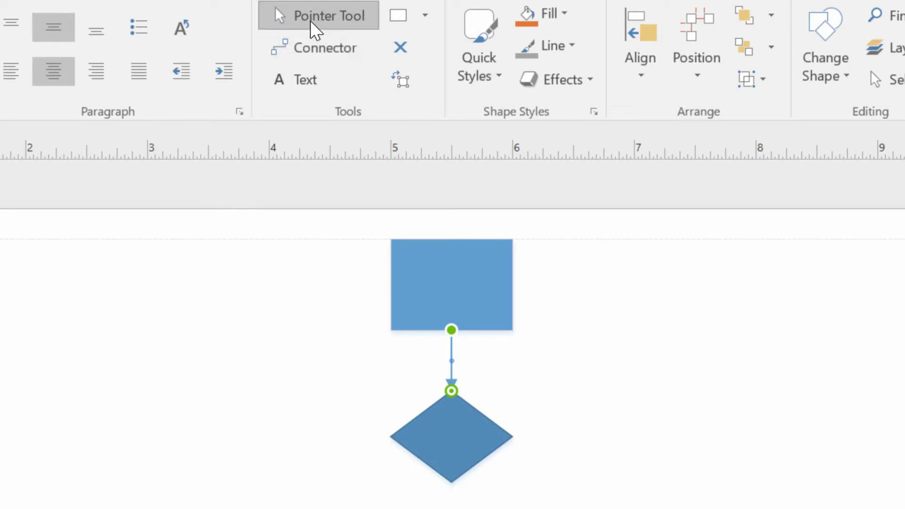
drag(448, 434, 172, 307)
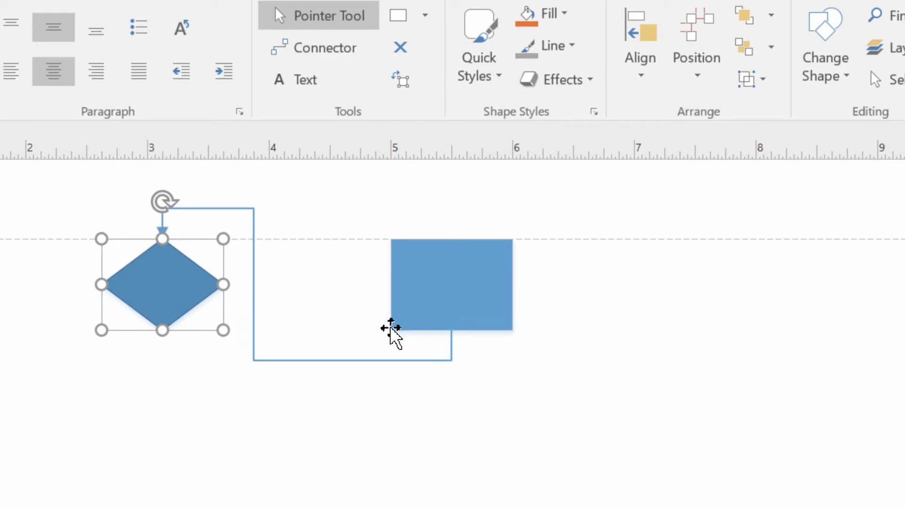
mouse_move(400, 326)
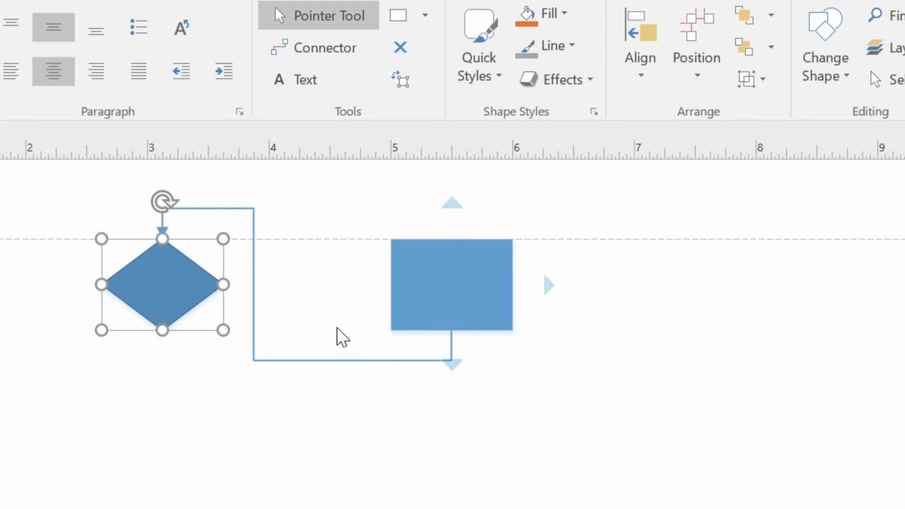
drag(184, 303, 446, 432)
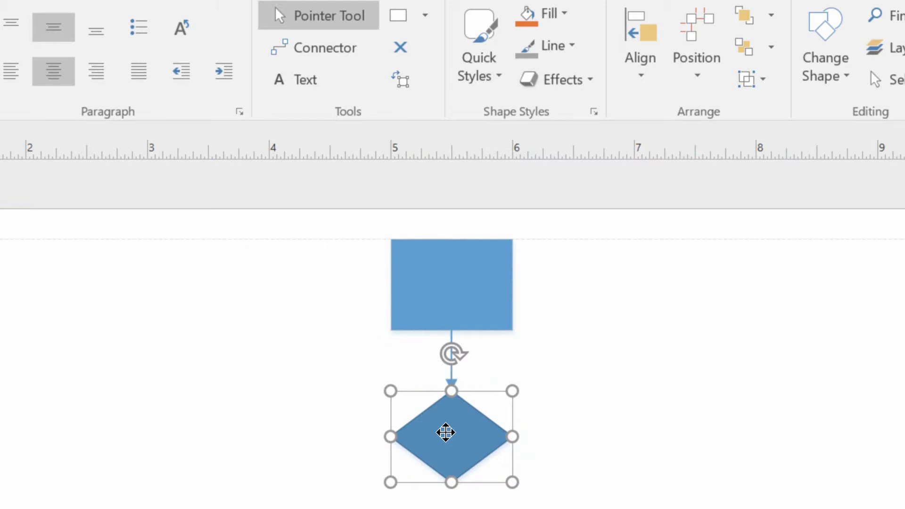
Step: Drop the diamond below the rectangle and delete the old connector
click(495, 376)
click(448, 358)
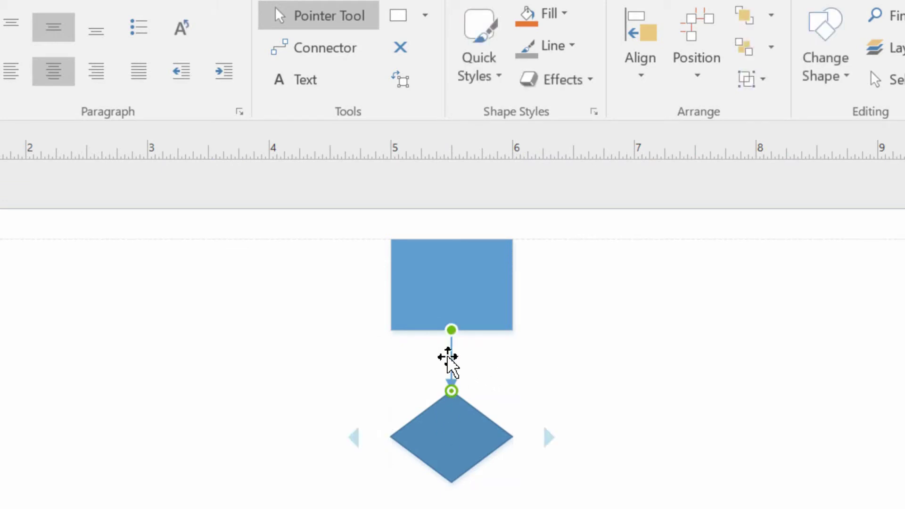
key(Delete)
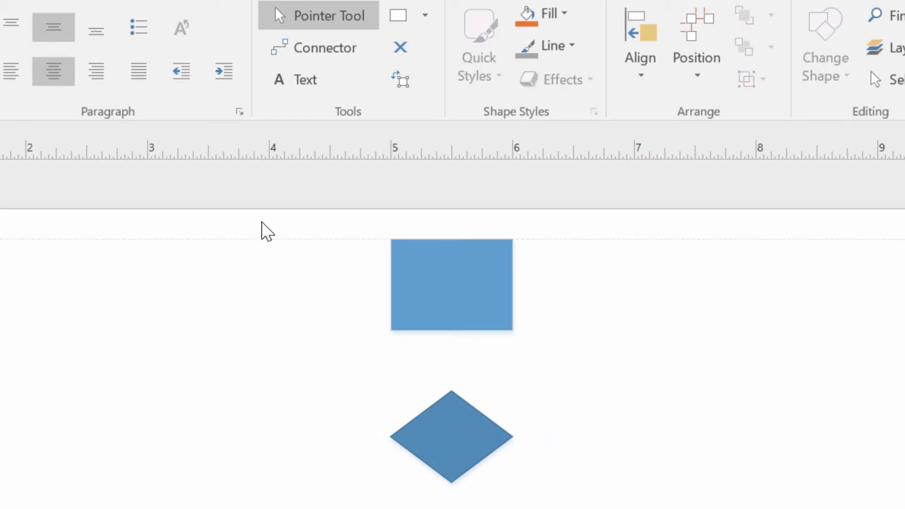
Step: Draw a new glued connector from the rectangle to the diamond, then return to the Pointer Tool
click(300, 57)
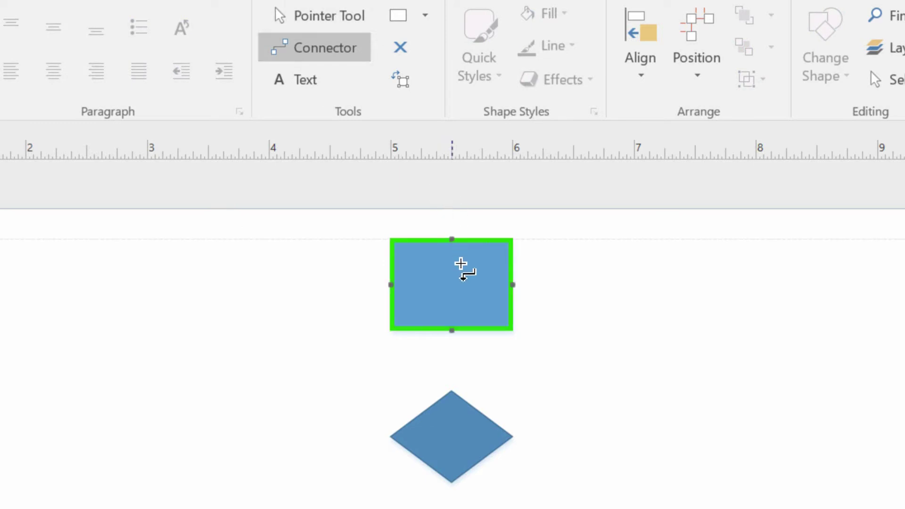
mouse_move(471, 297)
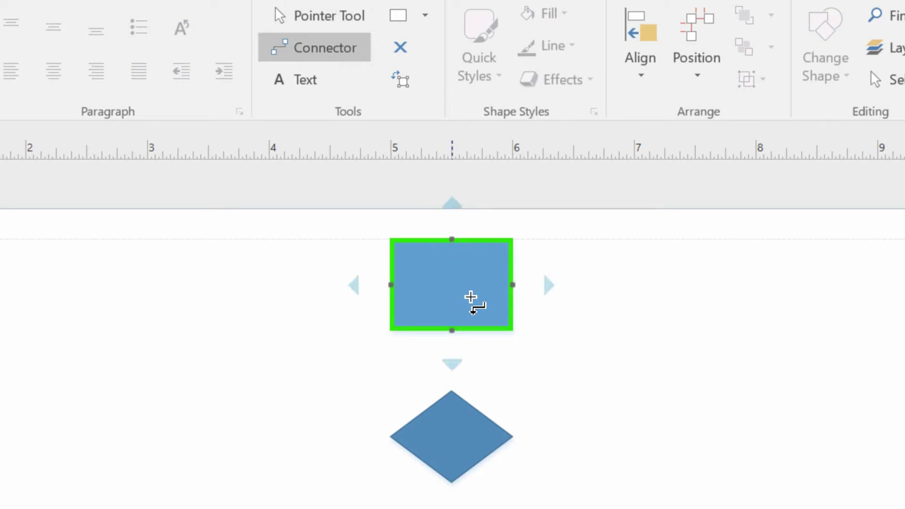
drag(471, 300, 471, 449)
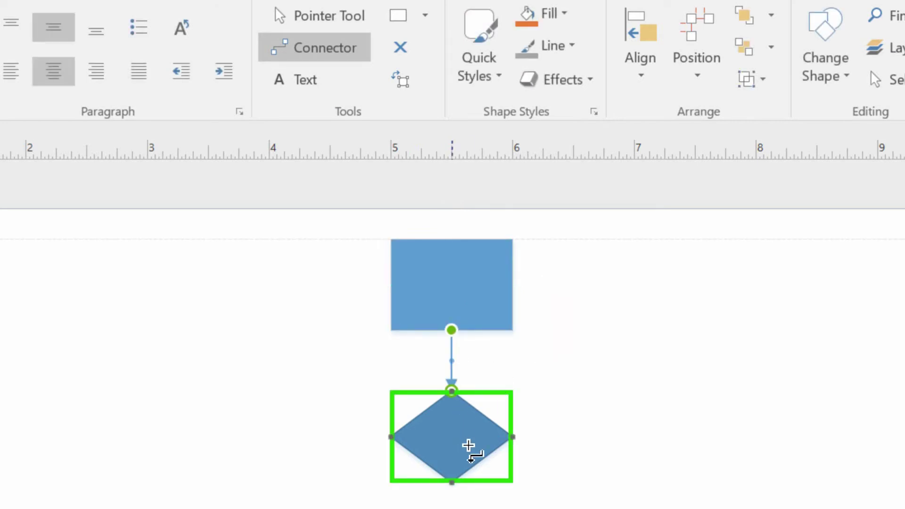
click(333, 19)
mouse_move(463, 457)
mouse_down()
mouse_move(222, 369)
mouse_move(194, 291)
mouse_move(422, 337)
mouse_move(751, 294)
mouse_move(689, 388)
mouse_move(449, 462)
mouse_move(459, 452)
mouse_up()
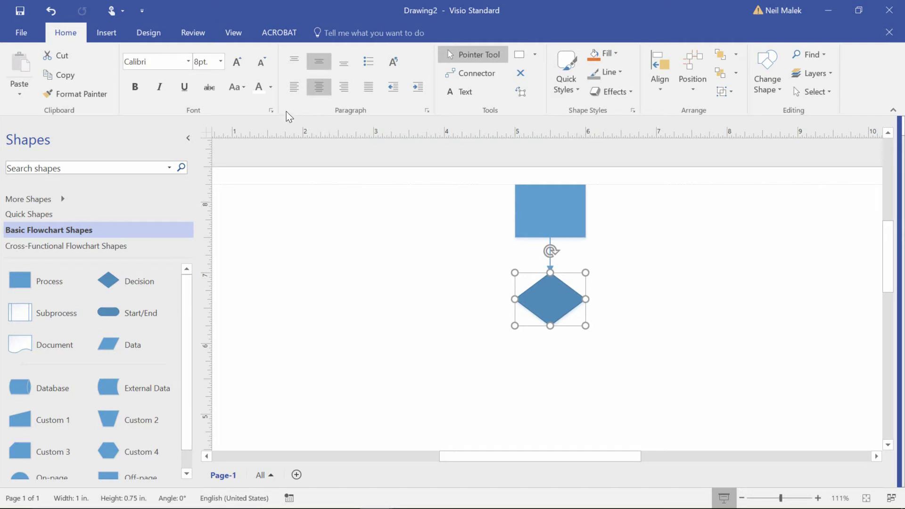
Step: Show the View ribbon's display and visual-aid settings
click(235, 33)
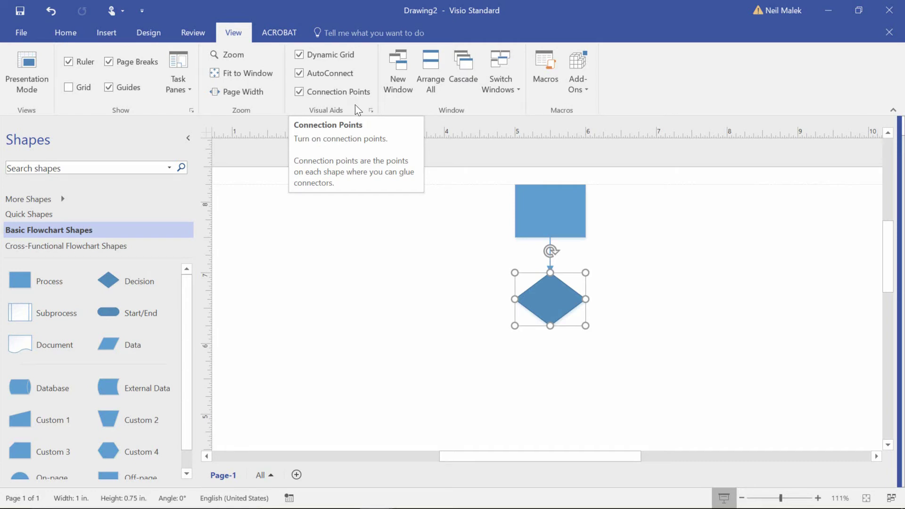
Step: Raise the Snap & Glue advanced snap strength for points from 10 to 12 pixels
click(371, 113)
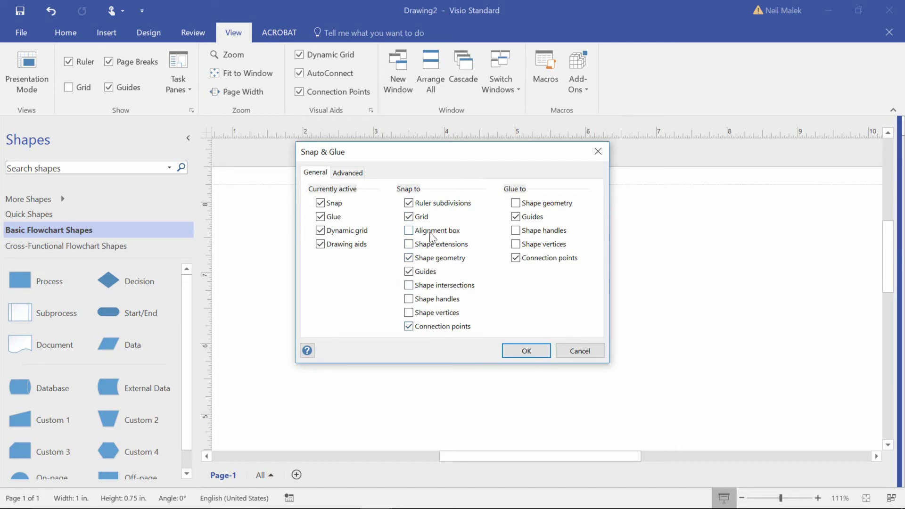
click(347, 173)
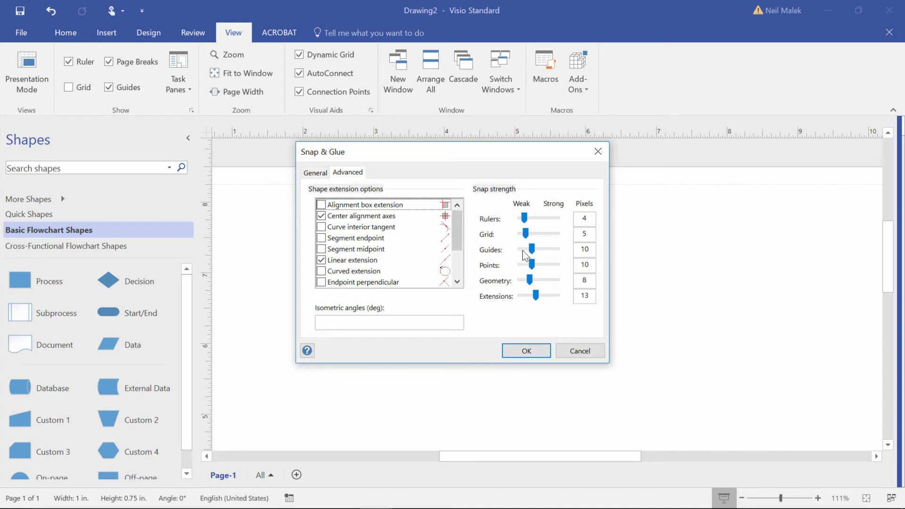
mouse_move(533, 265)
mouse_down()
mouse_move(544, 265)
mouse_move(535, 265)
mouse_up()
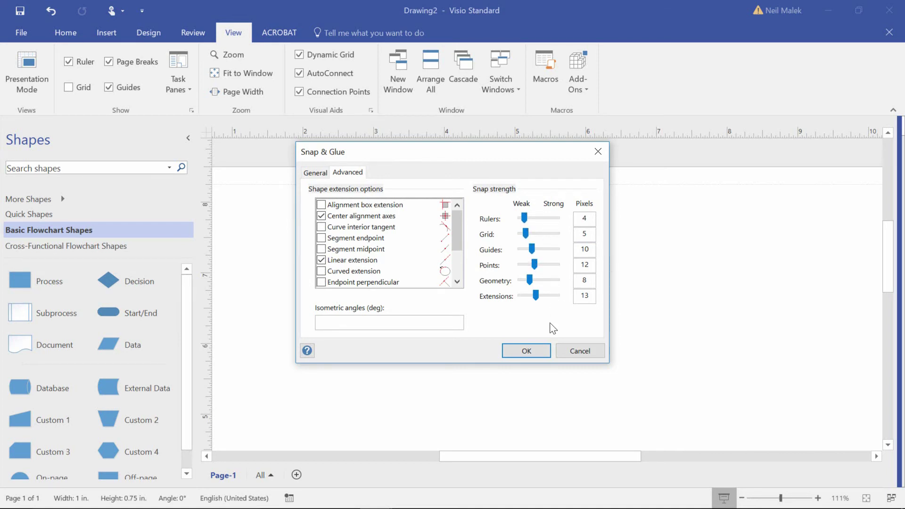
click(532, 352)
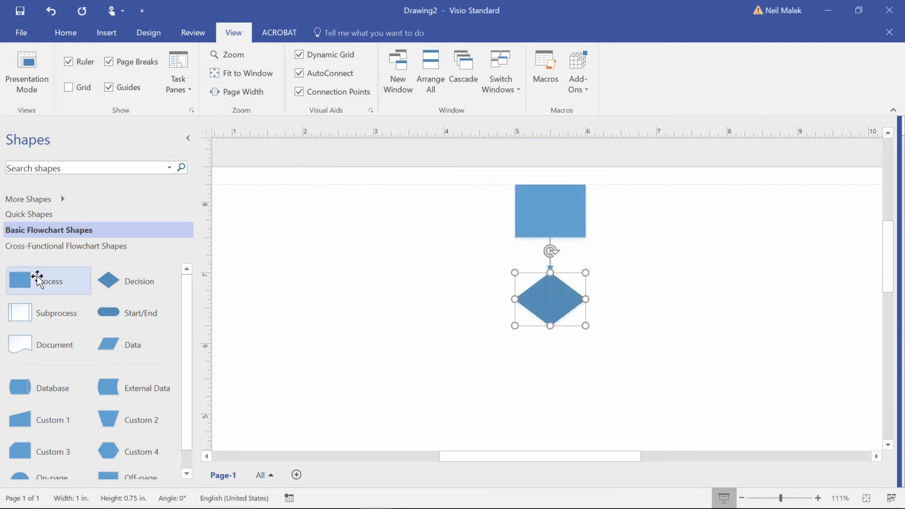
drag(36, 278, 656, 211)
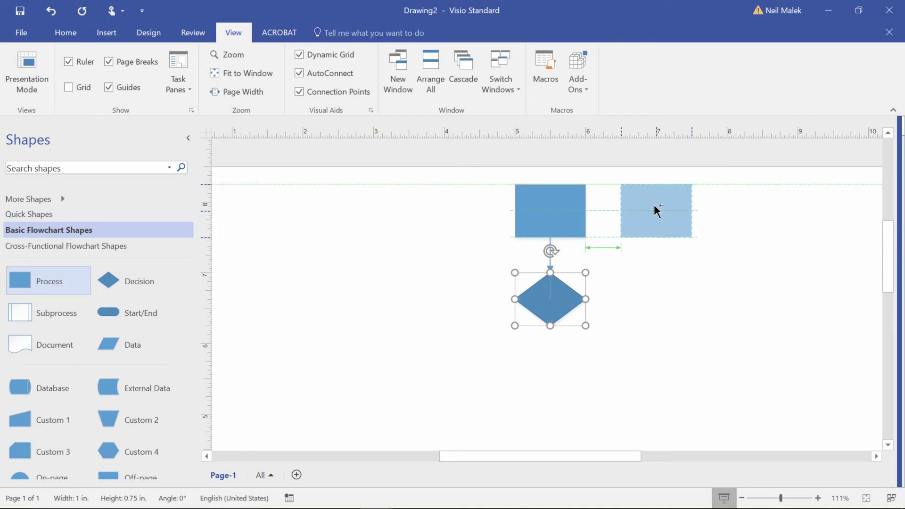
drag(657, 210, 657, 210)
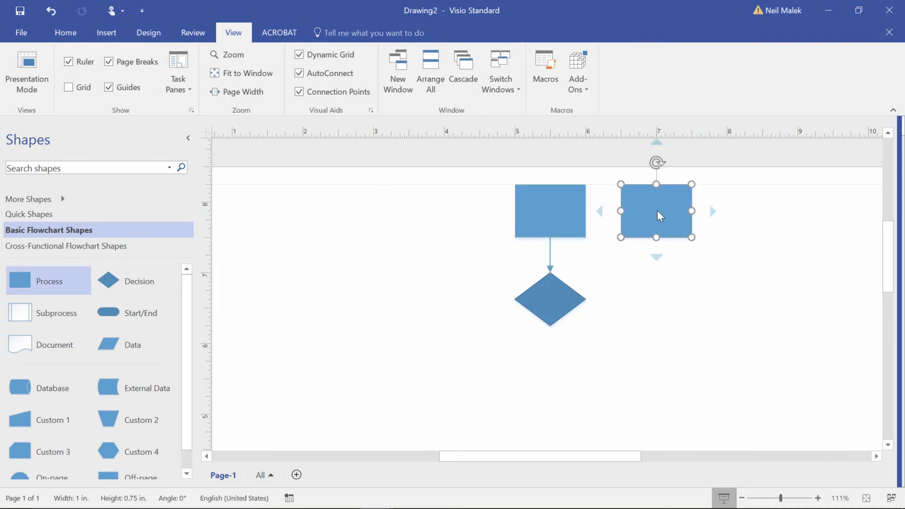
key(Delete)
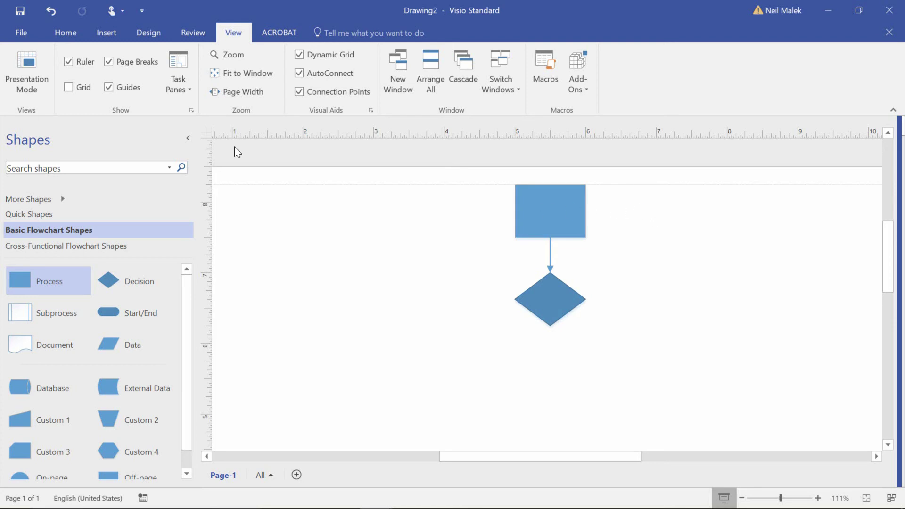
Step: Create a new blank Organization Chart drawing, cancelling the Organization Chart Wizard
click(28, 31)
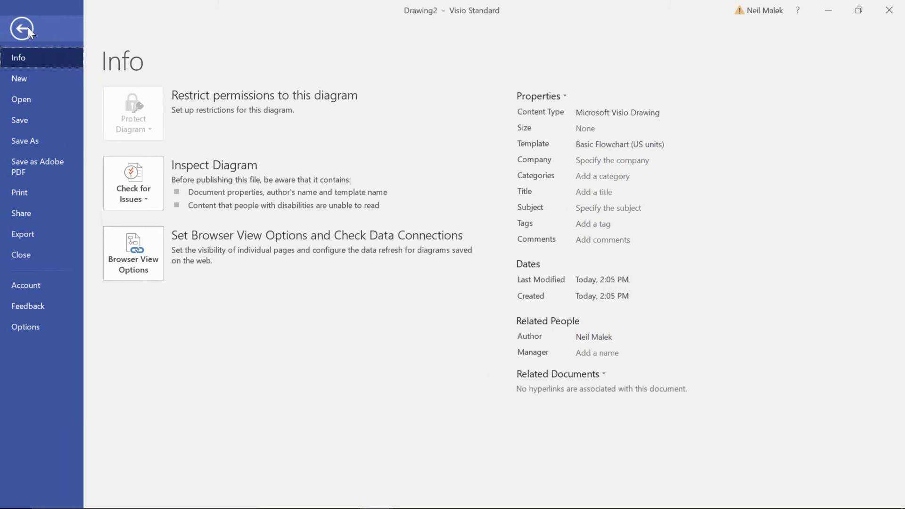
click(37, 80)
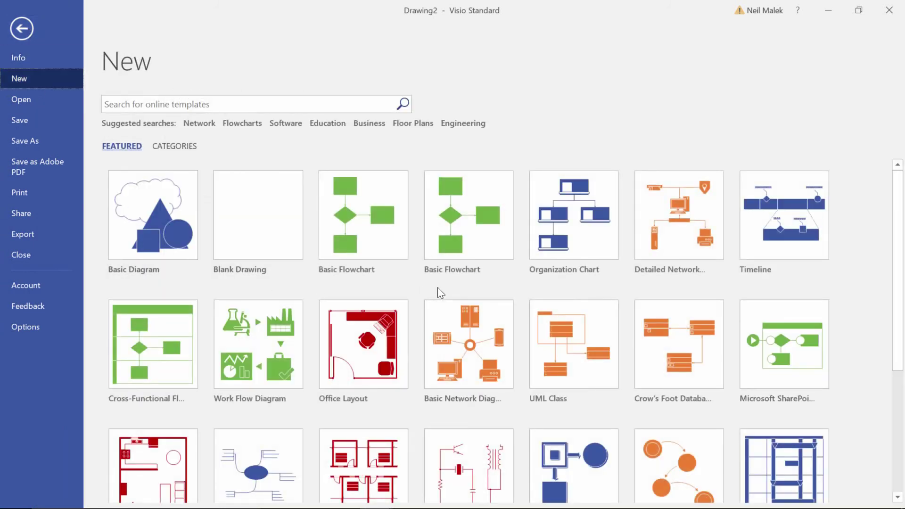
double_click(582, 234)
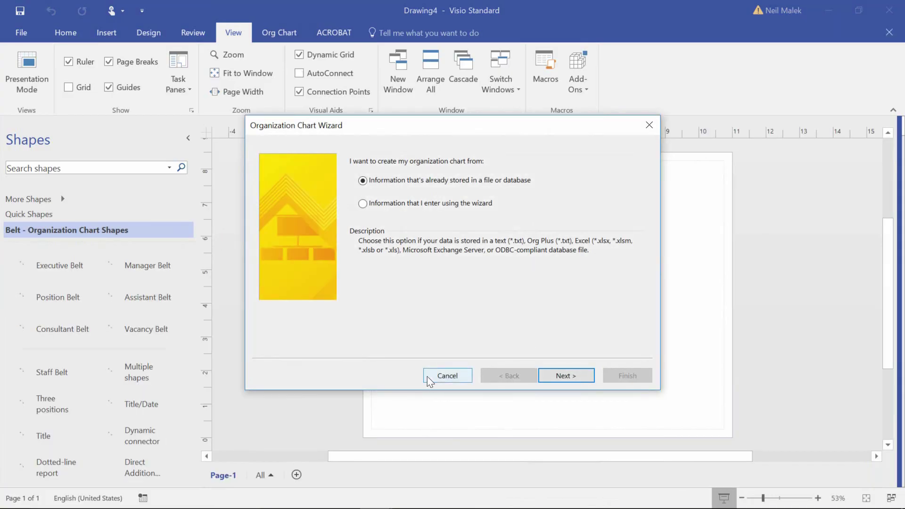
click(437, 372)
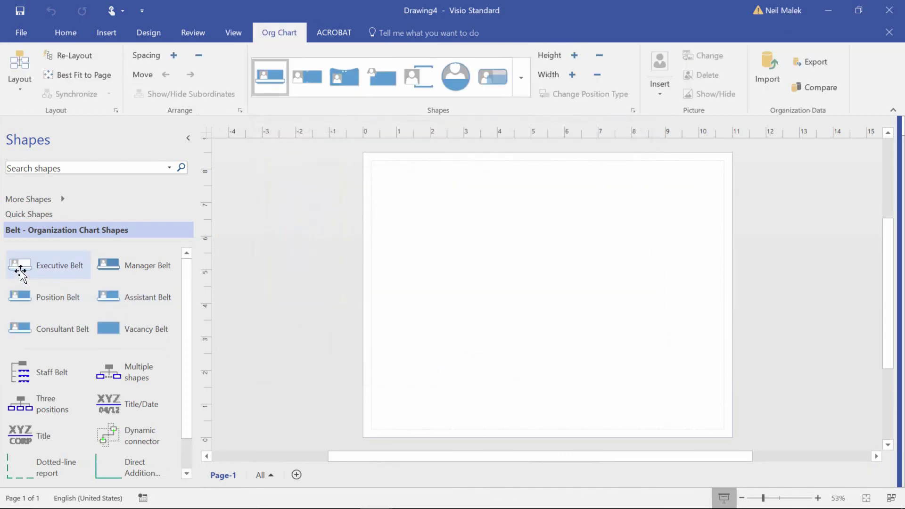
Step: Place an Executive Belt at the page's top-centre and drop a Manager Belt beneath it
drag(123, 272, 555, 175)
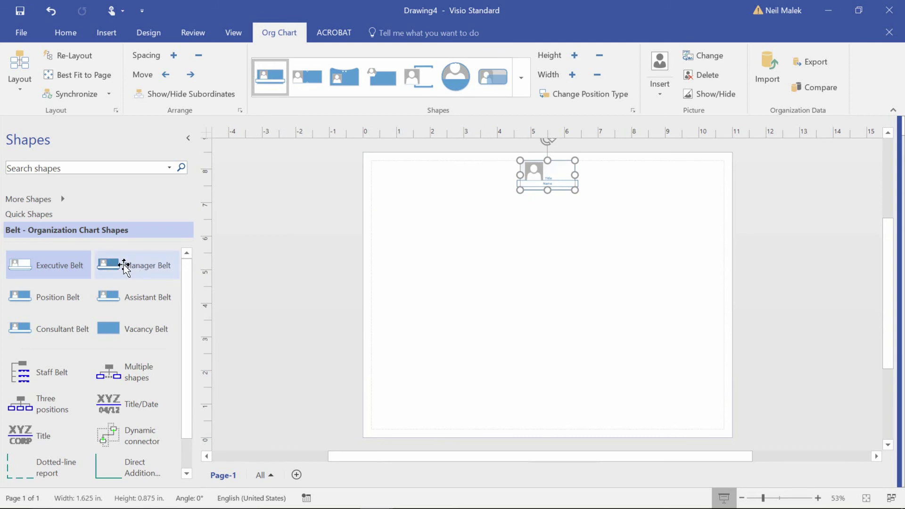
click(124, 267)
drag(124, 267, 554, 183)
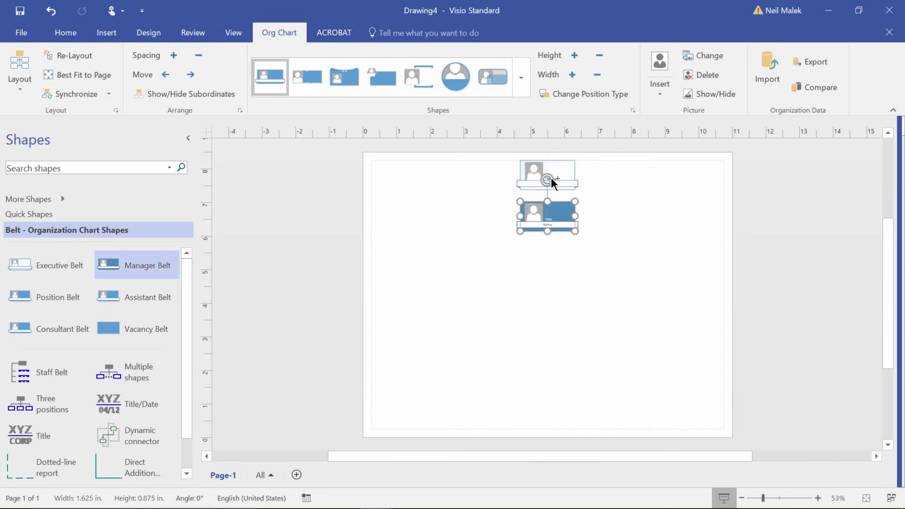
click(659, 291)
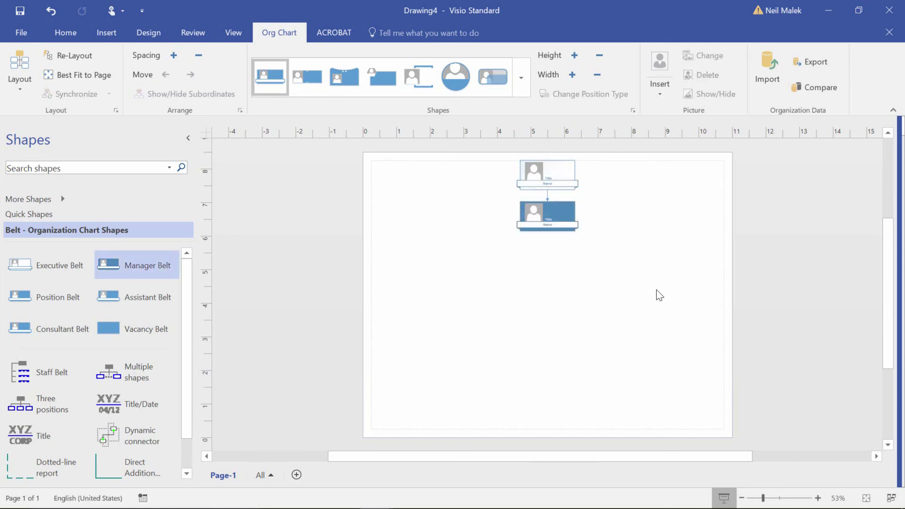
Step: Zoom in and add two Position Belt shapes connected under the manager
click(818, 498)
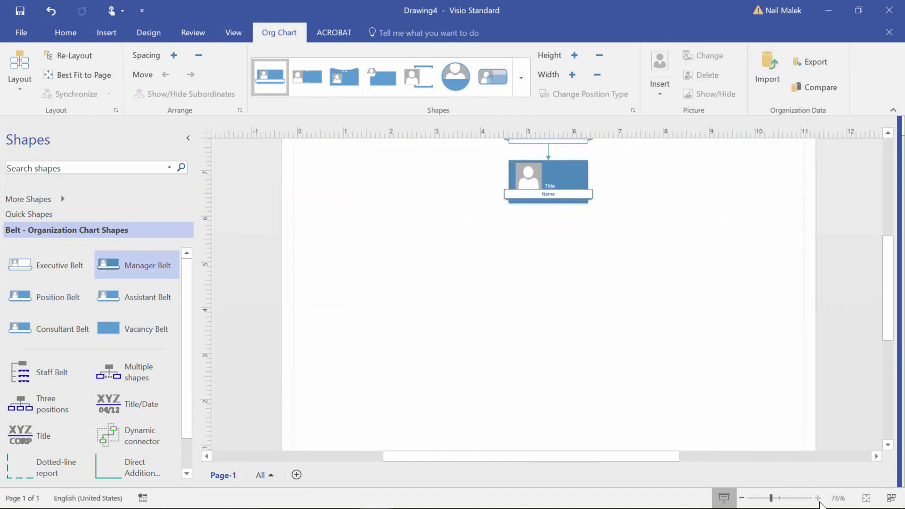
click(818, 498)
click(818, 497)
scroll(679, 326, up, 3)
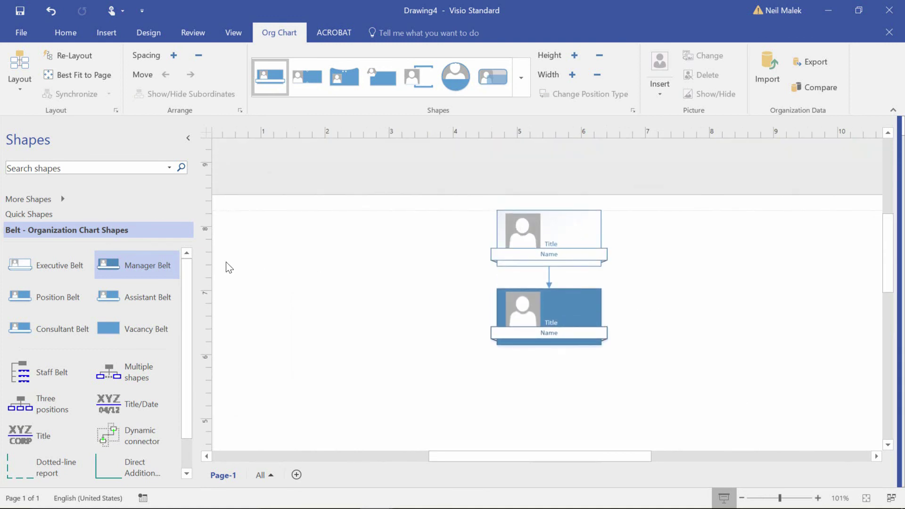
drag(26, 293, 551, 319)
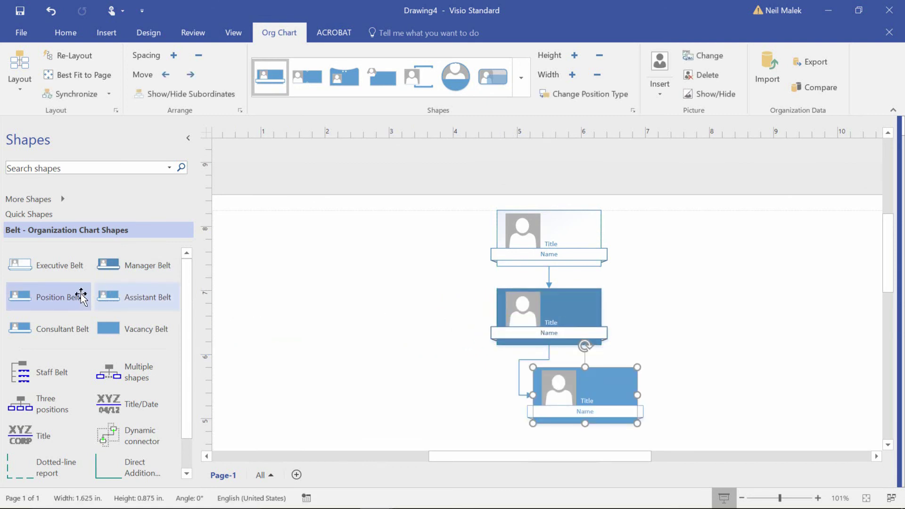
drag(69, 297, 547, 322)
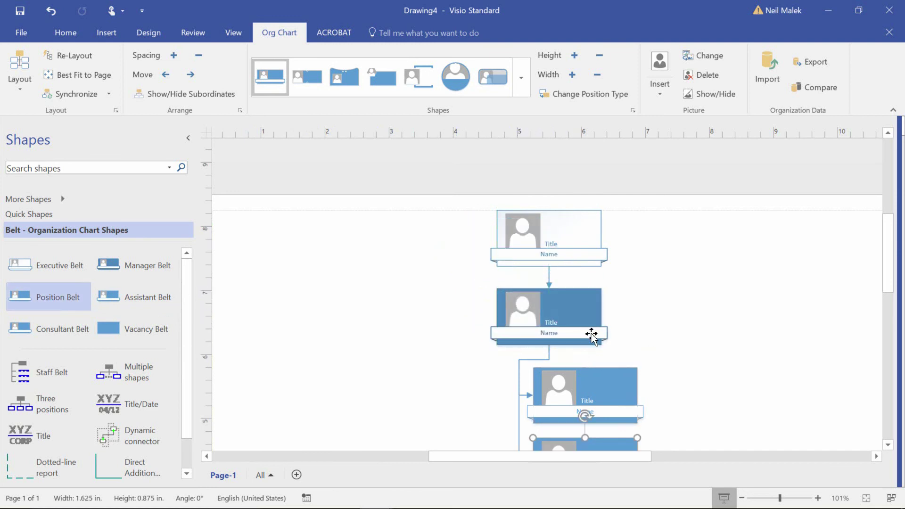